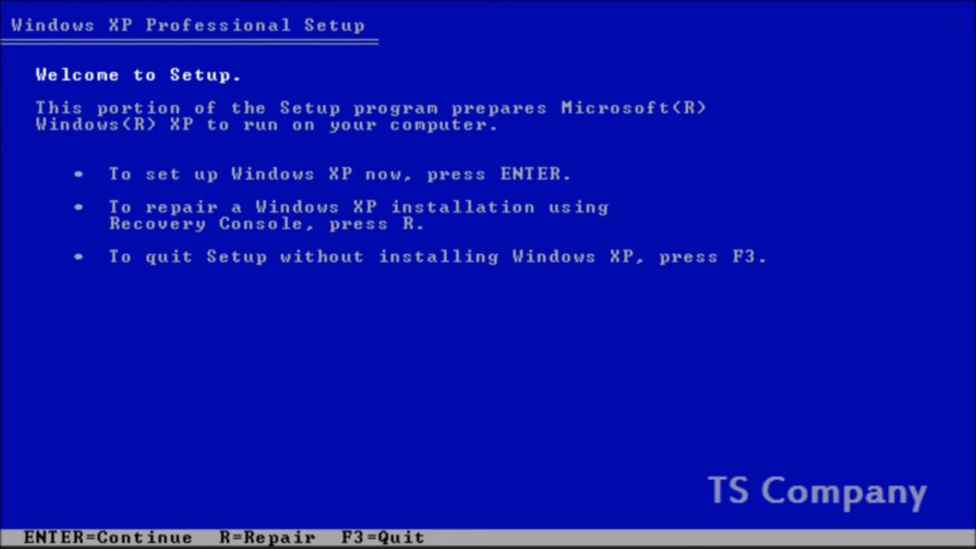
Step: Start a Windows XP installation on the 10237 MB unpartitioned space and format the new partition with NTFS (Quick)
{"action": "key", "text": "Return"}
{"action": "key", "text": "F8"}
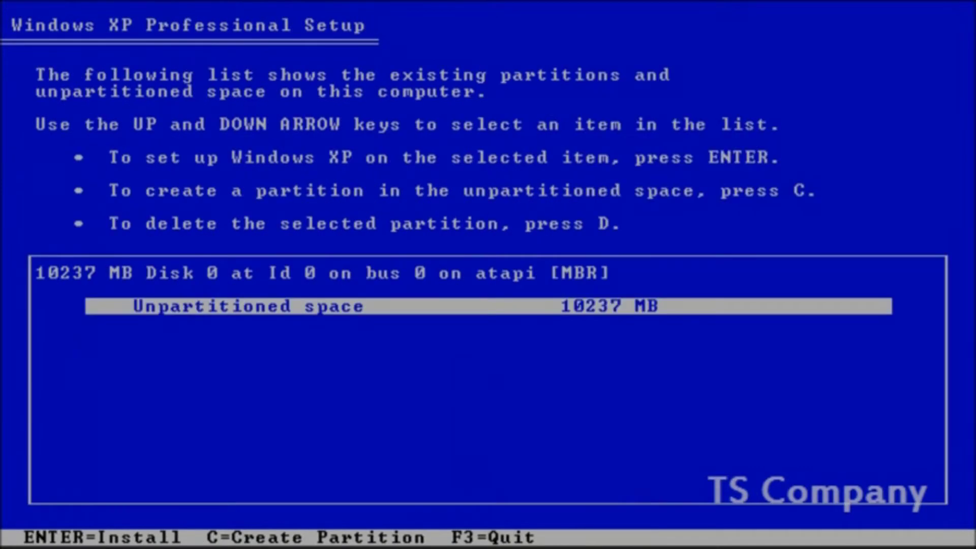
{"action": "key", "text": "Return"}
{"action": "key", "text": "Up"}
{"action": "key", "text": "Up"}
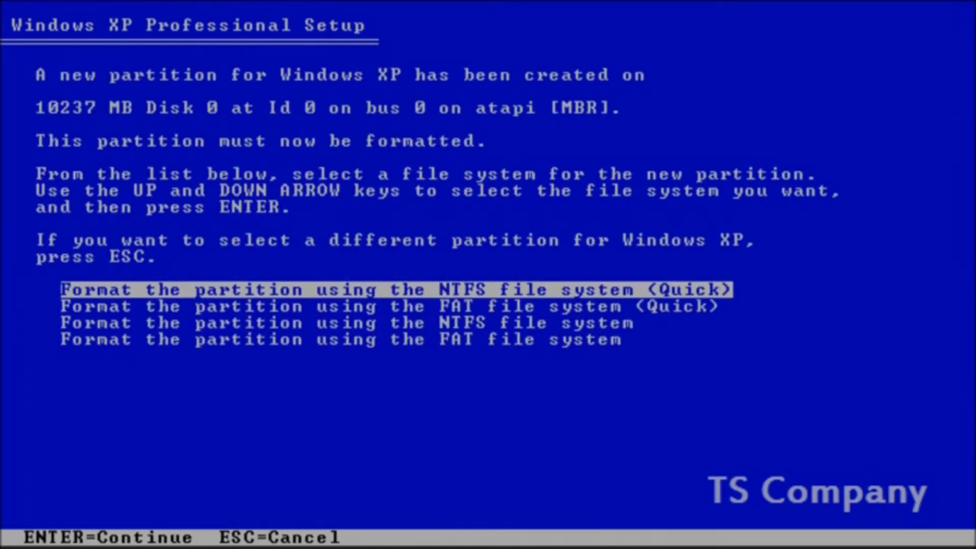
{"action": "key", "text": "Return"}
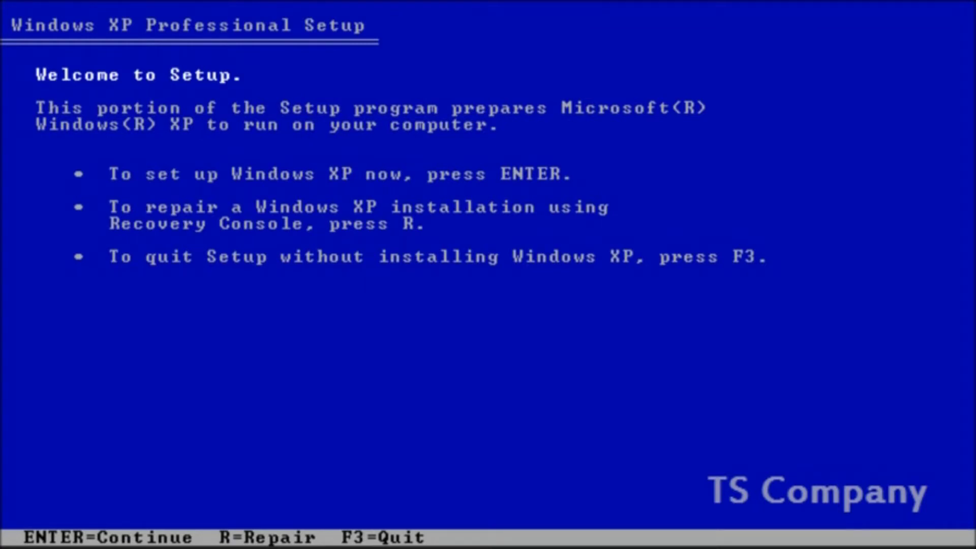
Step: Set up Windows XP on the existing C: partition, leaving its file system intact and deleting the Windows installation already in the folder
{"action": "key", "text": "Return"}
{"action": "key", "text": "F8"}
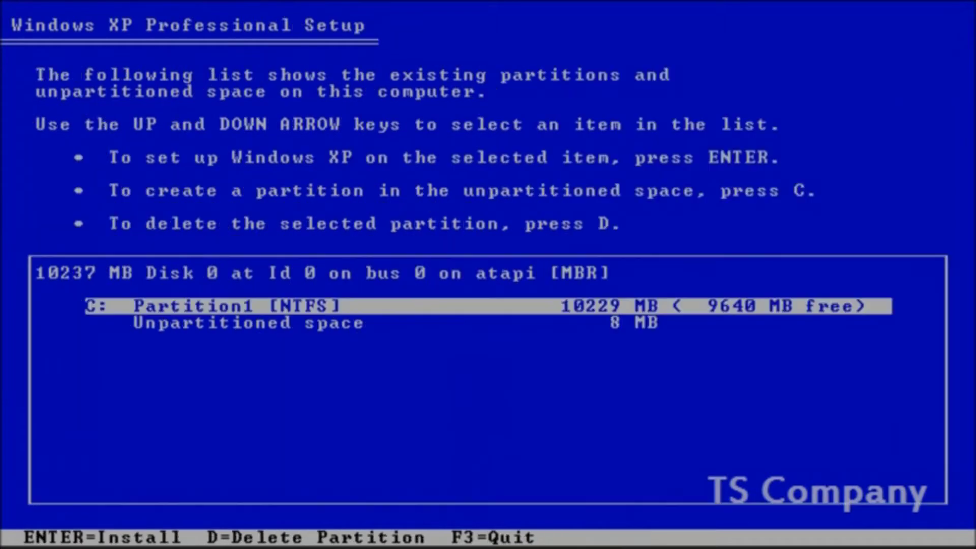
{"action": "key", "text": "Return"}
{"action": "key", "text": "c"}
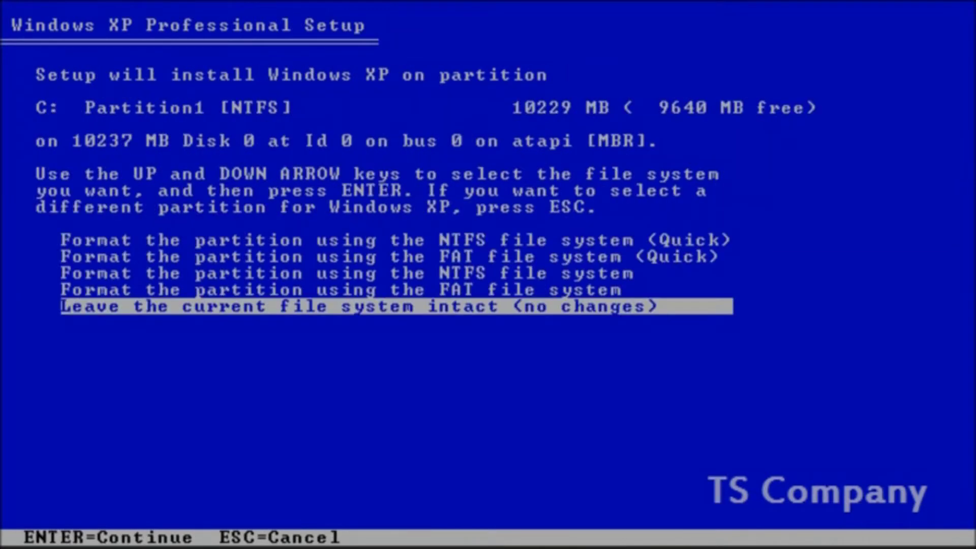
{"action": "key", "text": "Return"}
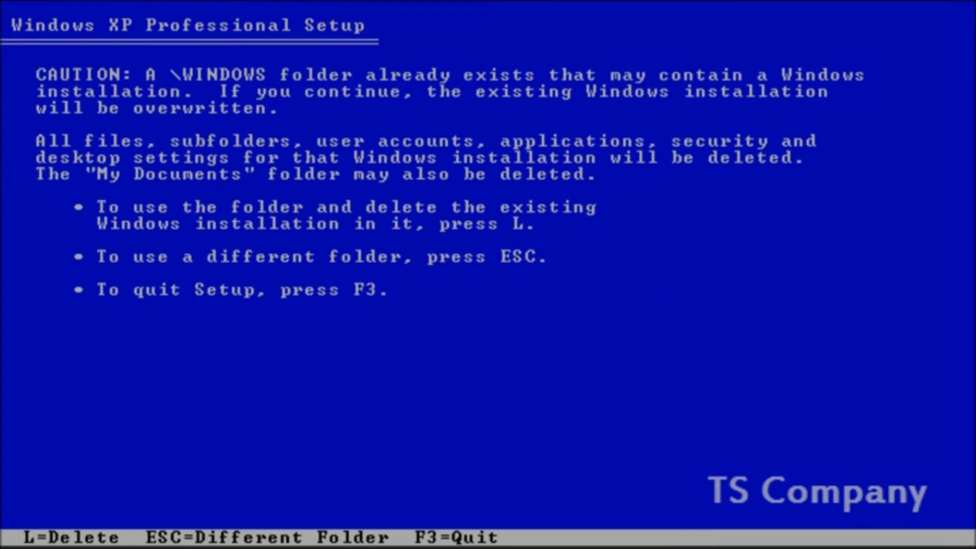
{"action": "key", "text": "l"}
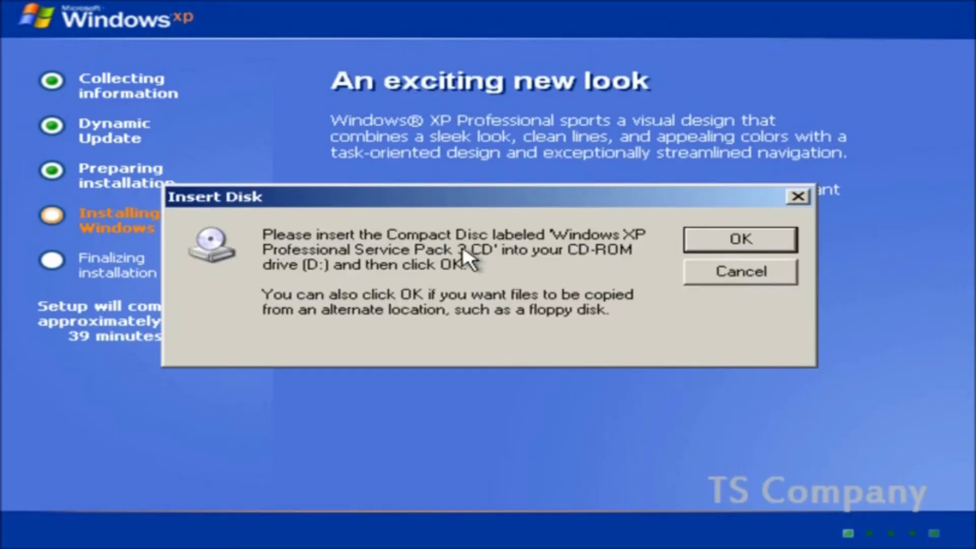
Step: Provide the requested Windows XP Professional Service Pack CD in drive D: and continue the installation
{"action": "left_click", "coordinate": [148, 5]}
{"action": "mouse_move", "coordinate": [214, 14]}
{"action": "left_click", "coordinate": [623, 42]}
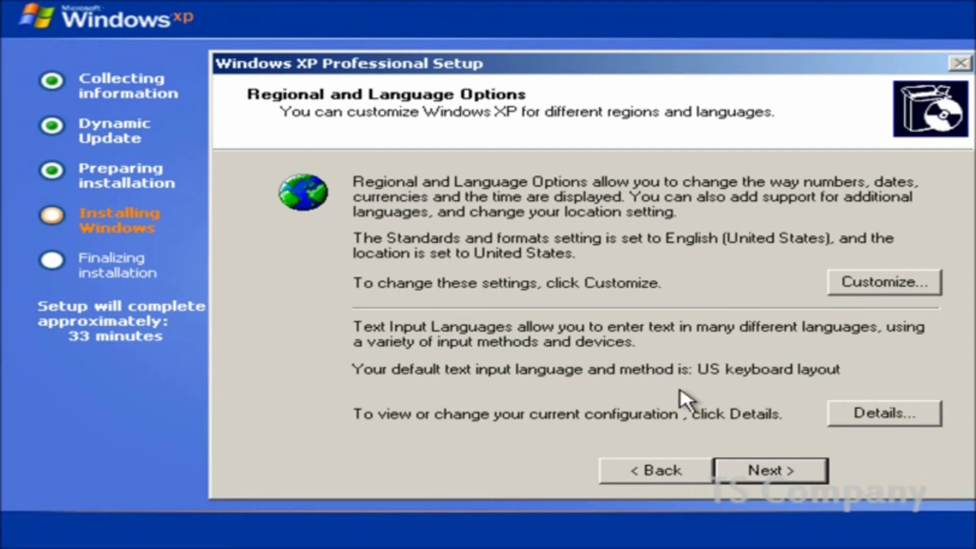
Step: Accept the default regional and language options and personalize the software with the owner's full name and the organization TS Company
{"action": "left_click", "coordinate": [731, 469]}
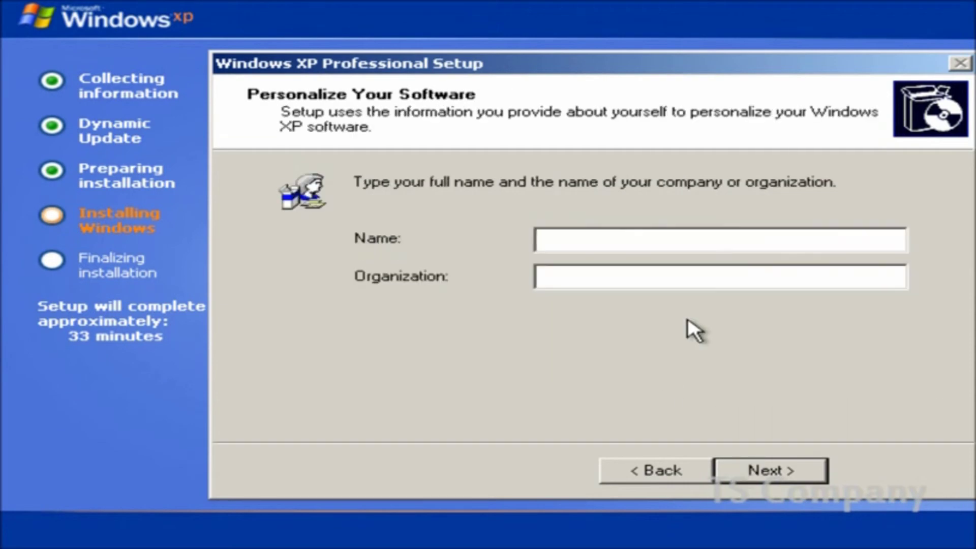
{"action": "type", "text": "Tom ShloopTS Company"}
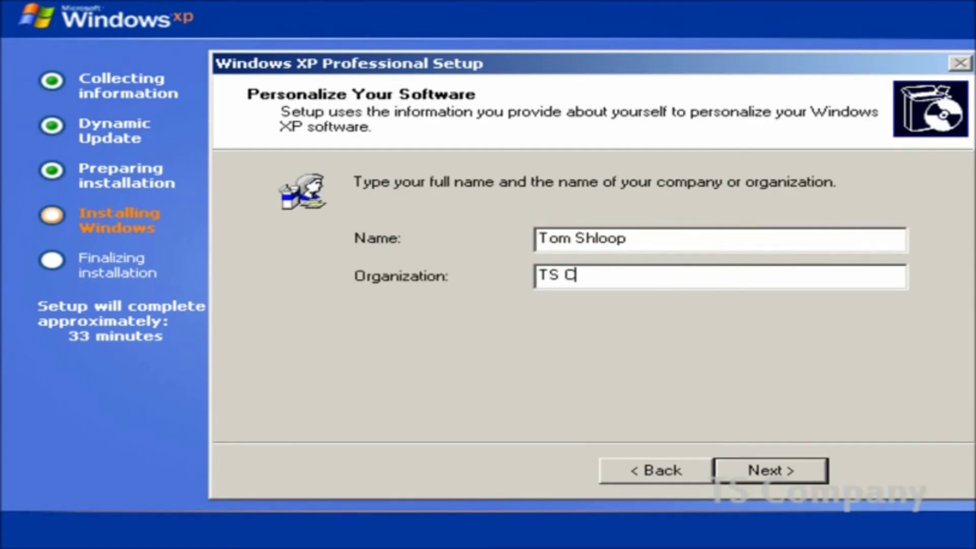
{"action": "left_click", "coordinate": [819, 468]}
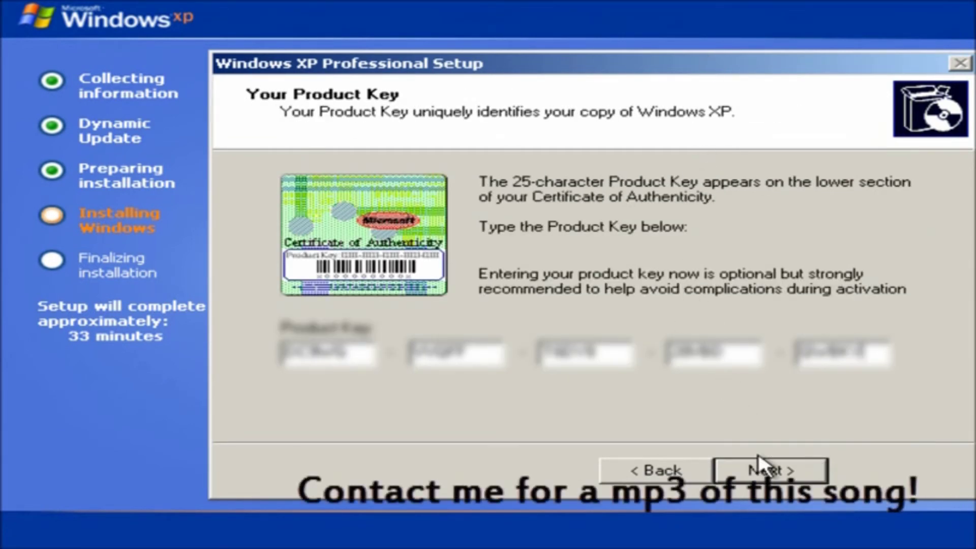
Step: Submit the product key and name the computer TS-Machine
{"action": "left_click", "coordinate": [758, 466]}
{"action": "type", "text": "TS Machine"}
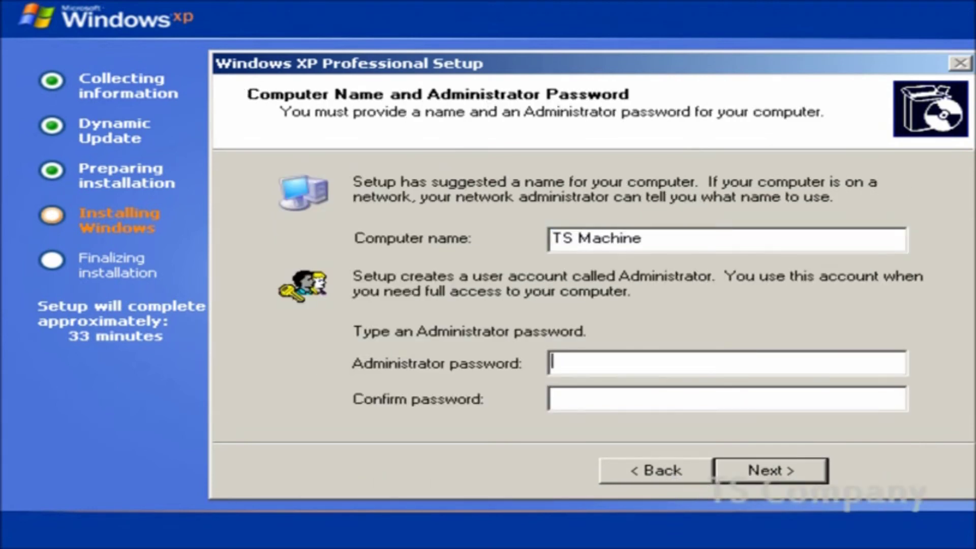
{"action": "left_click", "coordinate": [763, 472]}
{"action": "key", "text": "Return"}
{"action": "type", "text": "TS-Machine"}
{"action": "left_click", "coordinate": [762, 472]}
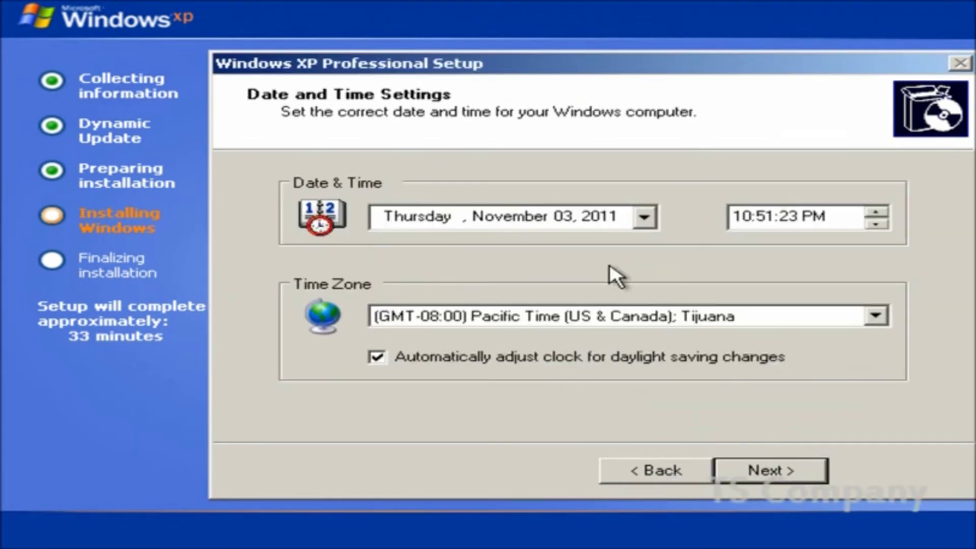
Step: Confirm the date and time settings and the networking settings
{"action": "left_click", "coordinate": [665, 340]}
{"action": "left_click", "coordinate": [617, 220]}
{"action": "left_click", "coordinate": [768, 470]}
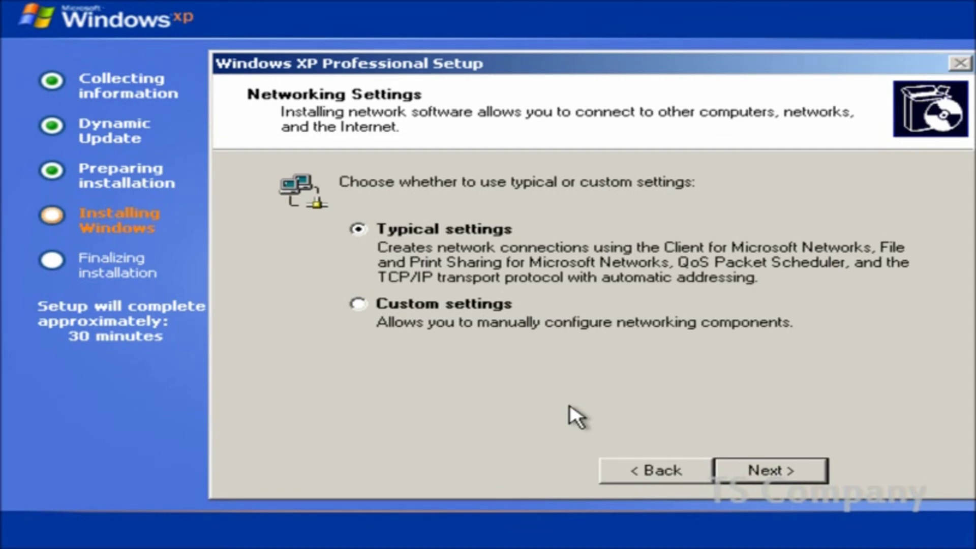
{"action": "left_click", "coordinate": [453, 304]}
{"action": "left_click", "coordinate": [820, 480]}
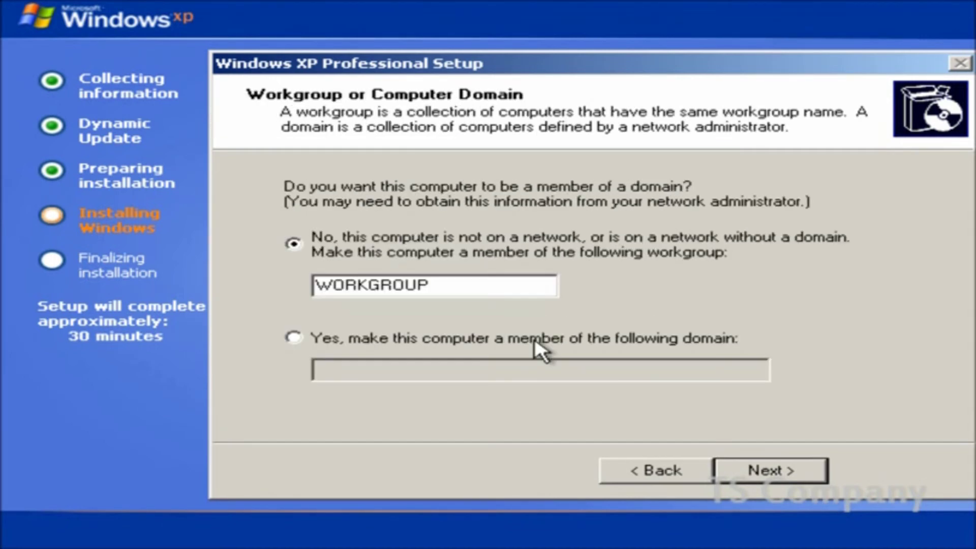
Step: Make the computer a member of the workgroup TSWORKGROUP instead of a domain
{"action": "left_click_drag", "start_coordinate": [447, 277], "coordinate": [285, 276]}
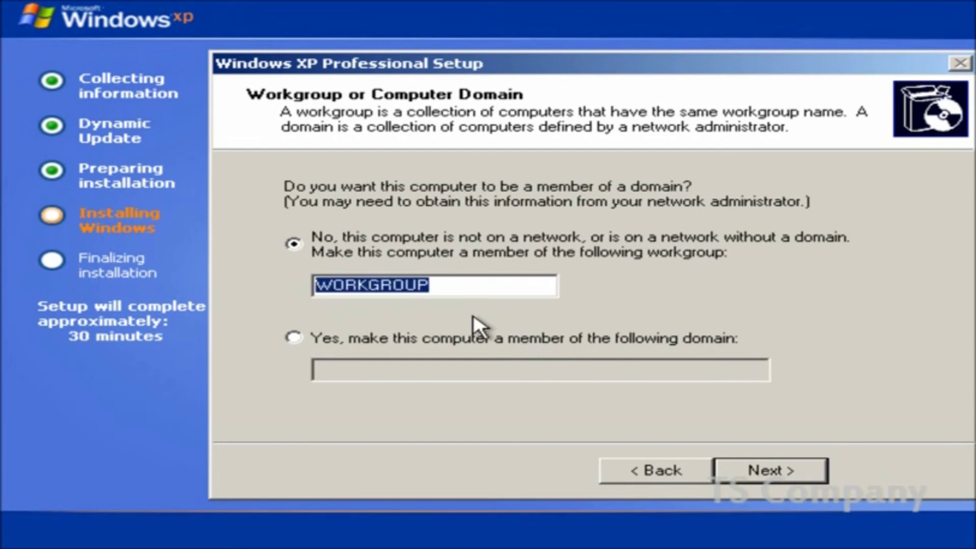
{"action": "type", "text": "TSWORKGROUP"}
{"action": "left_click", "coordinate": [818, 472]}
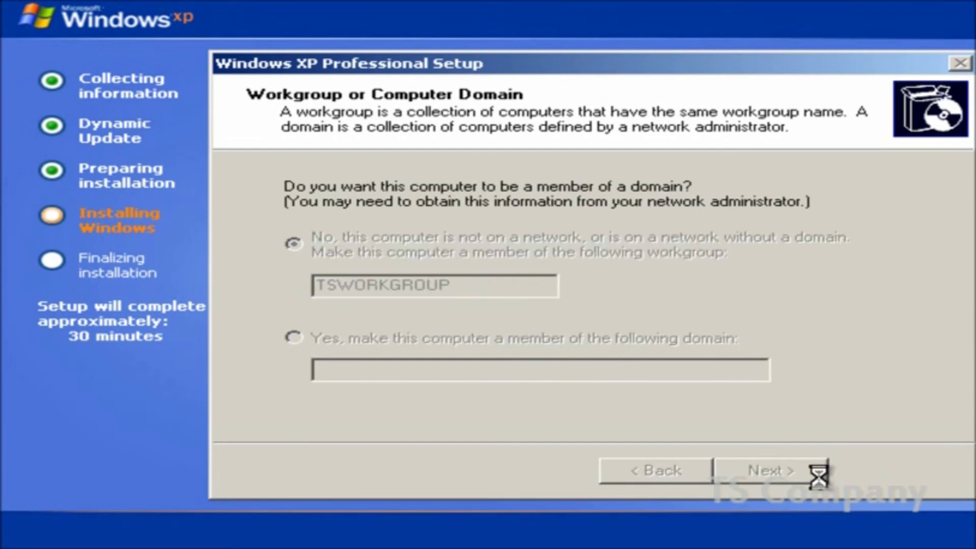